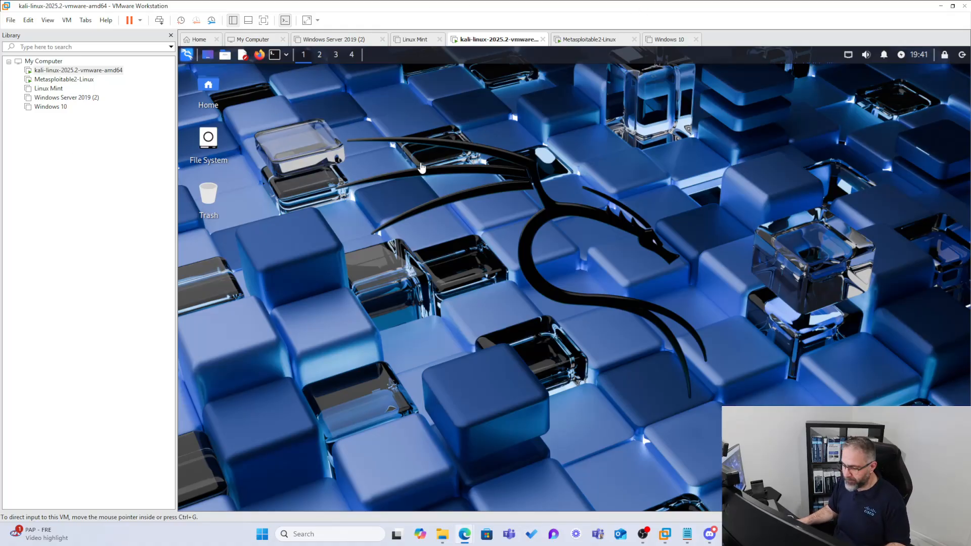
# - Open Firefox, load the pasted address owasp.org/www-project-webscarab/, and look through the page
pyautogui.click(259, 56)
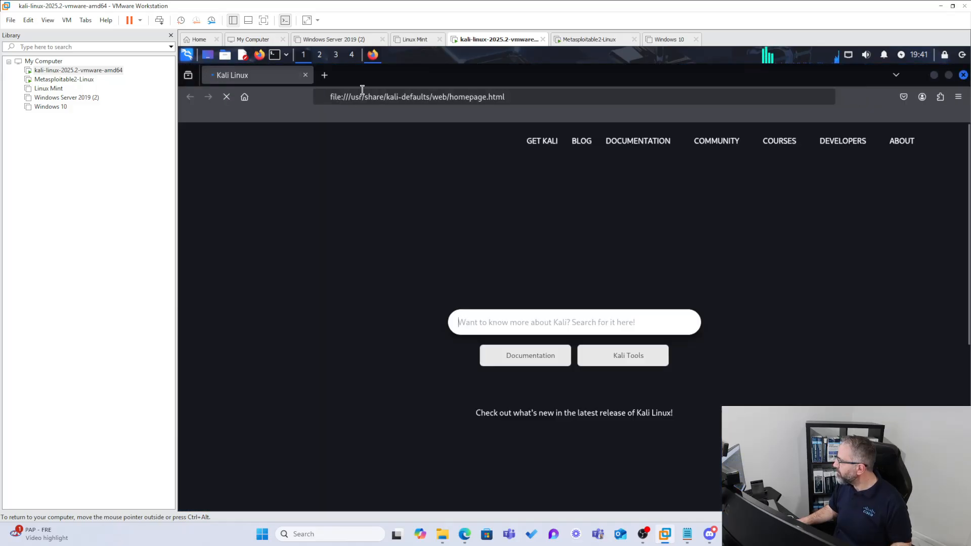
pyautogui.click(363, 97)
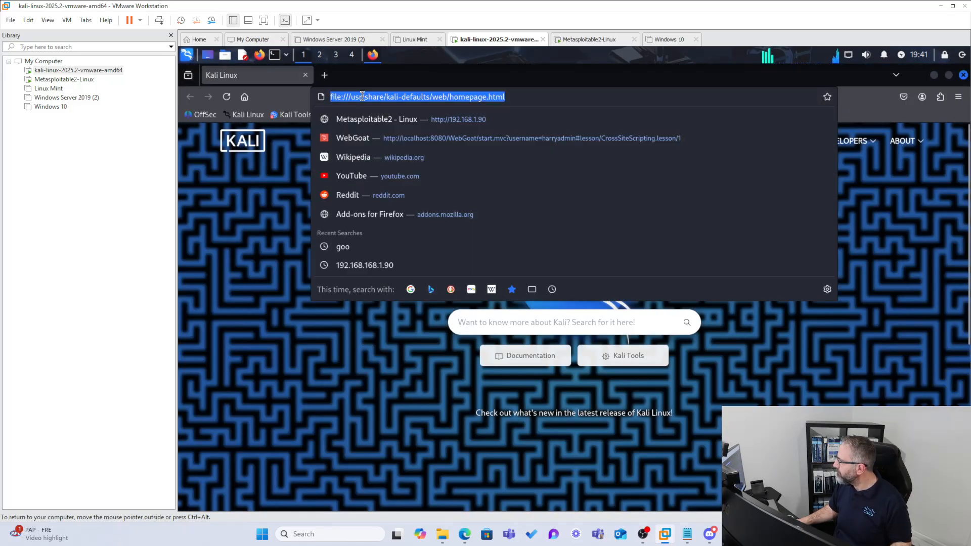
pyautogui.rightClick(365, 100)
pyautogui.click(394, 192)
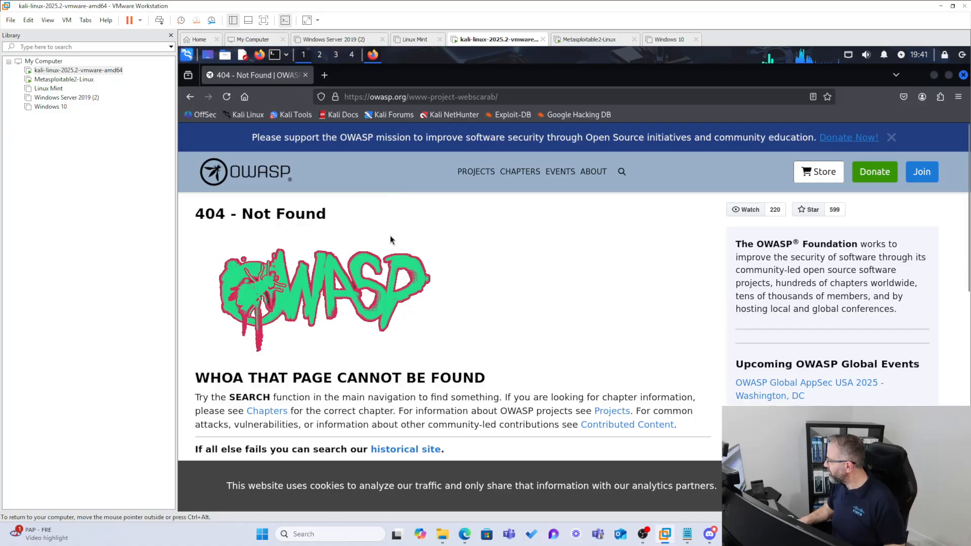
pyautogui.scroll(-3, 399, 310)
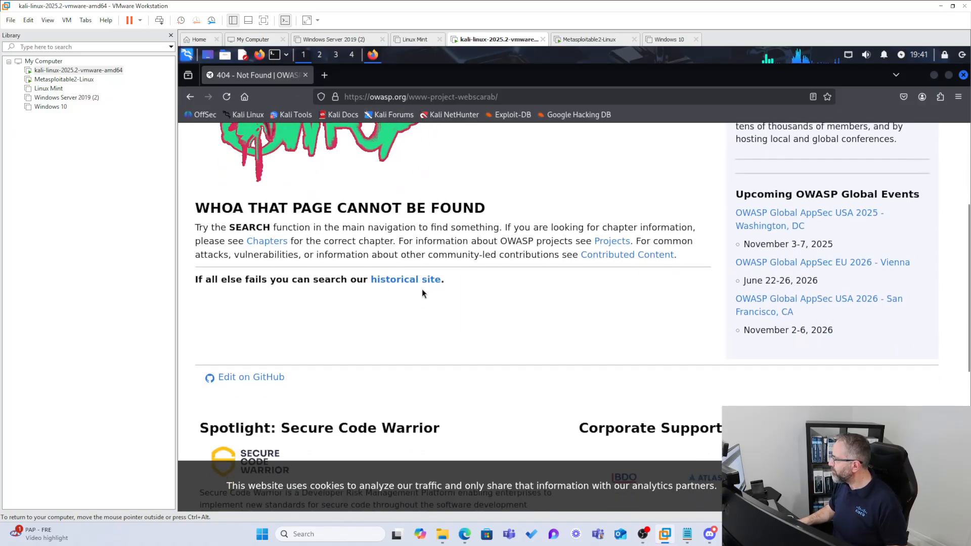
pyautogui.scroll(3, 248, 200)
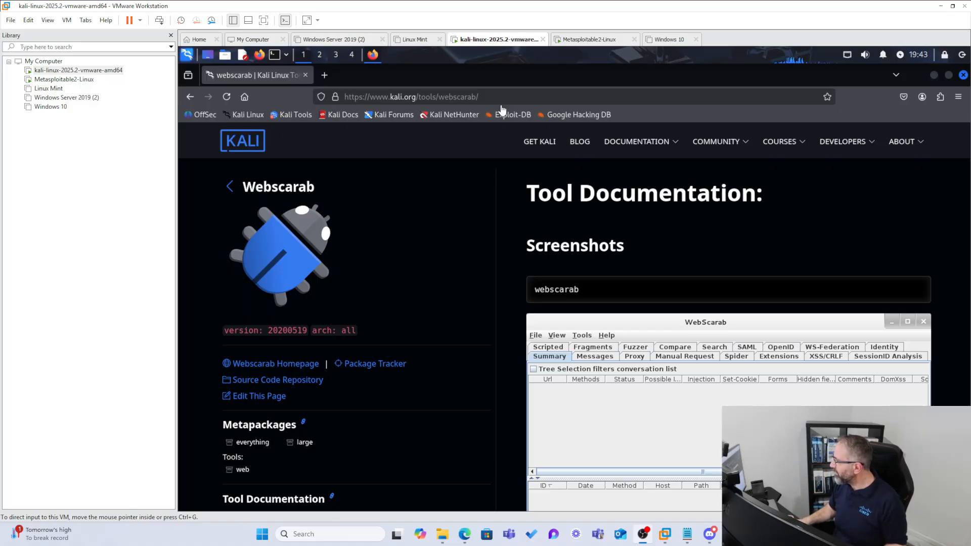
# - Copy the install command "sudo apt install webscarab" from the Packages and Binaries section of the Kali WebScarab tool page
pyautogui.click(488, 96)
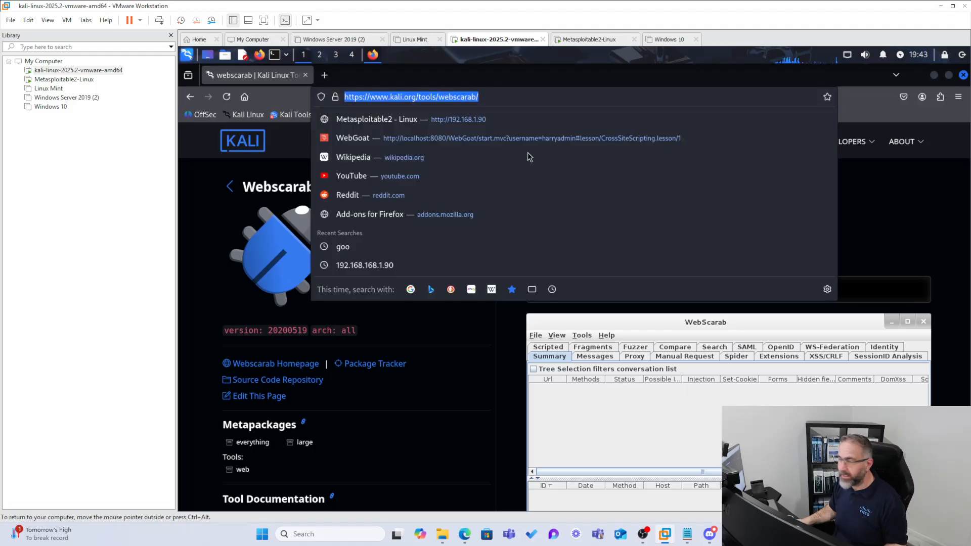
pyautogui.click(520, 350)
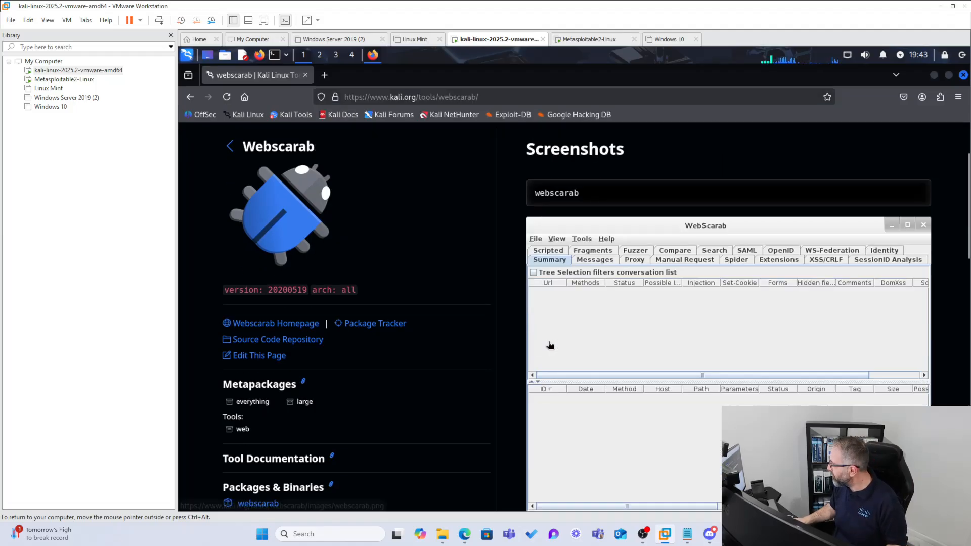
pyautogui.scroll(-5, 556, 361)
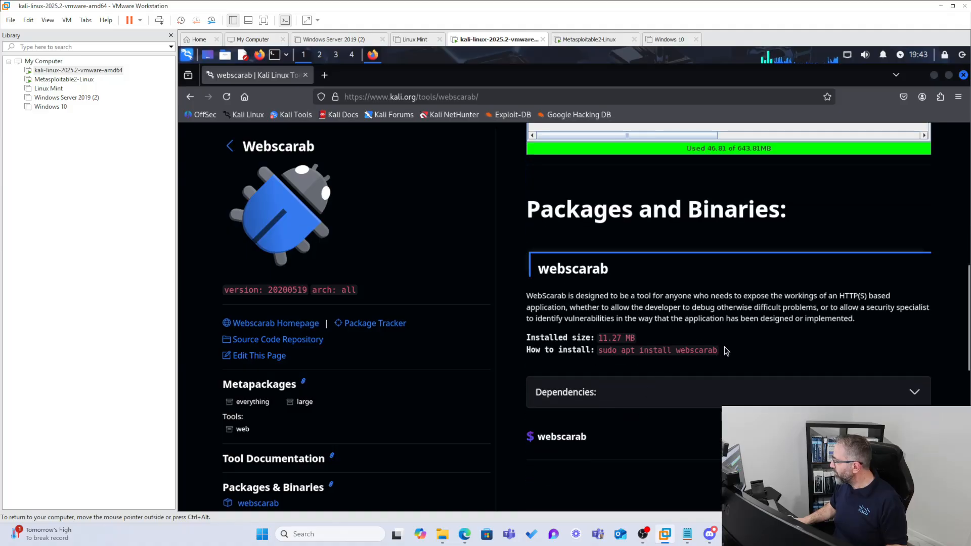
pyautogui.moveTo(722, 349); pyautogui.dragTo(601, 352)
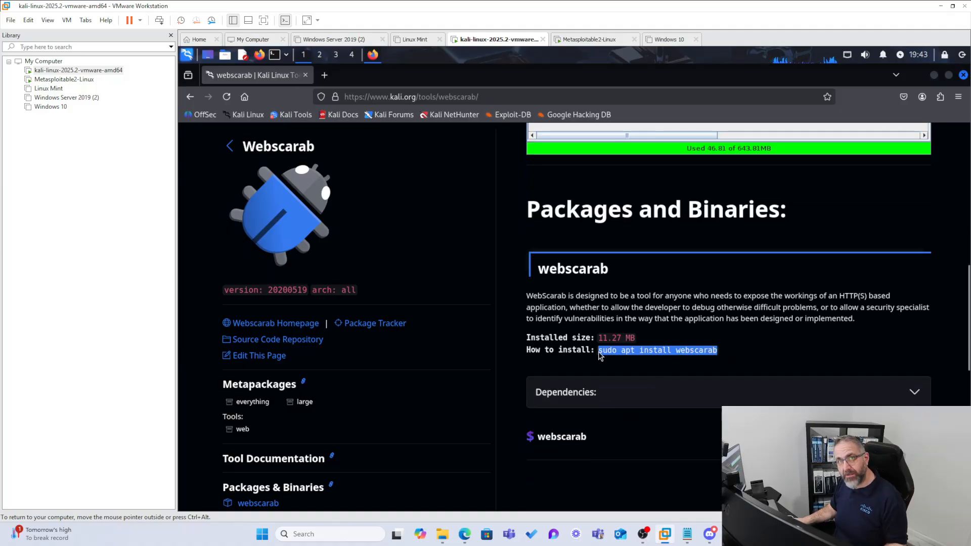
pyautogui.rightClick(615, 349)
pyautogui.click(645, 360)
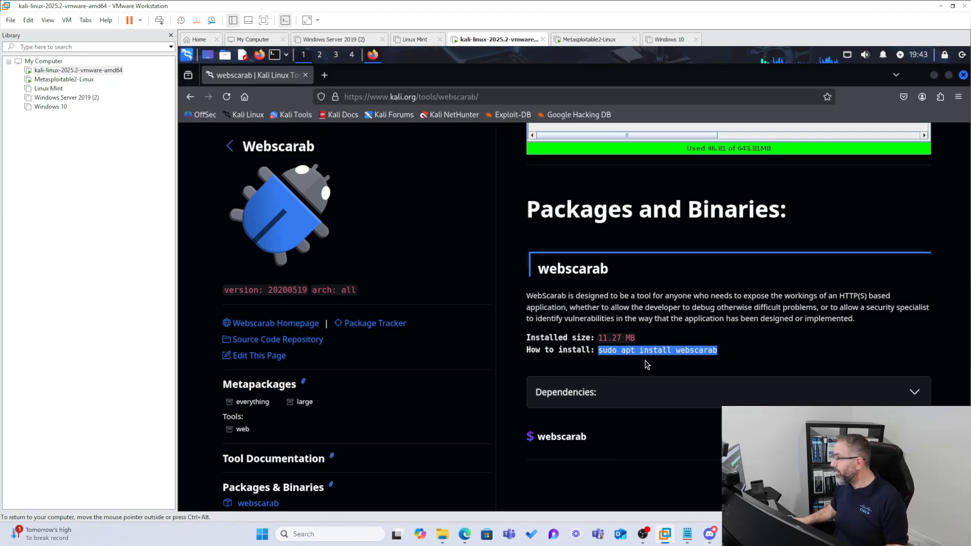
# - Run the copied command sudo apt install webscarab in a new terminal, enter the sudo password, and minimize the terminal after installation
pyautogui.click(276, 56)
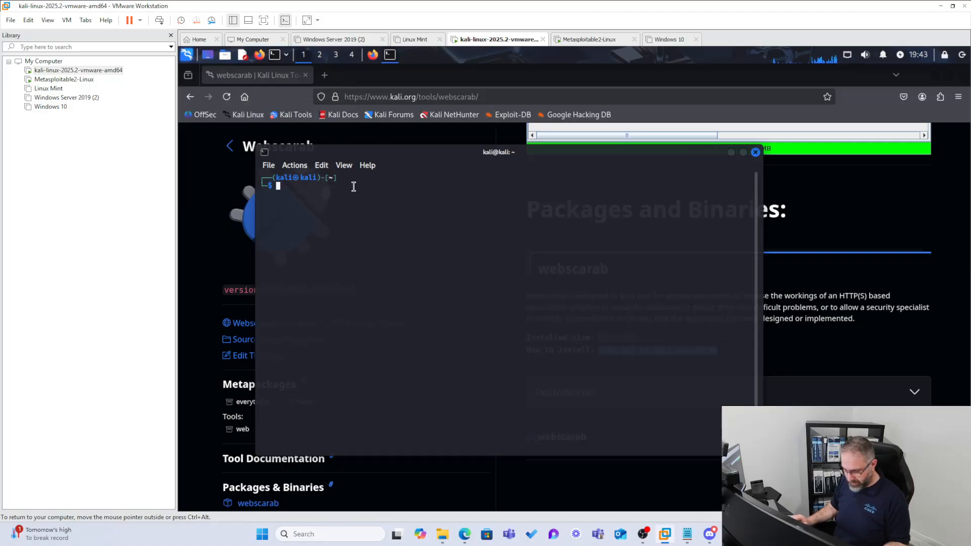
pyautogui.rightClick(353, 187)
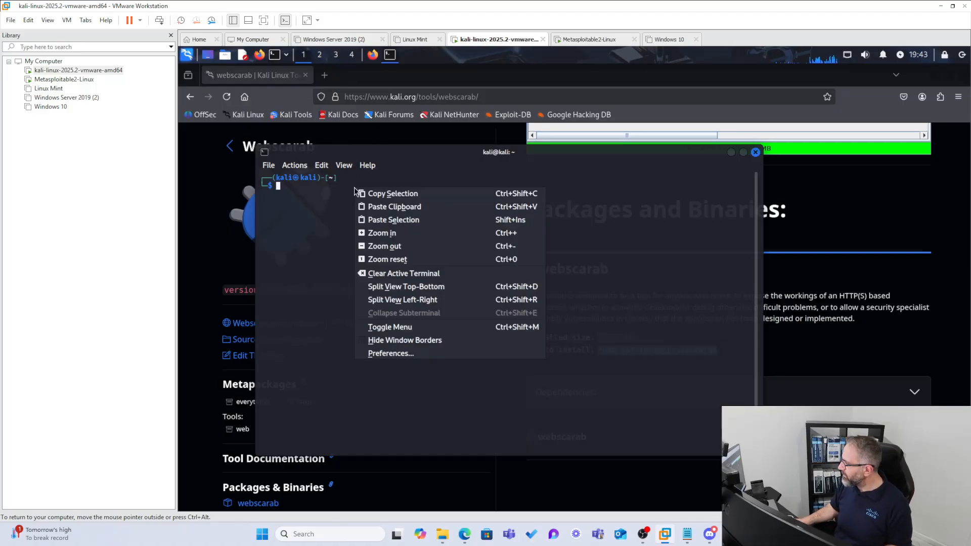
pyautogui.click(375, 221)
pyautogui.press('Return')
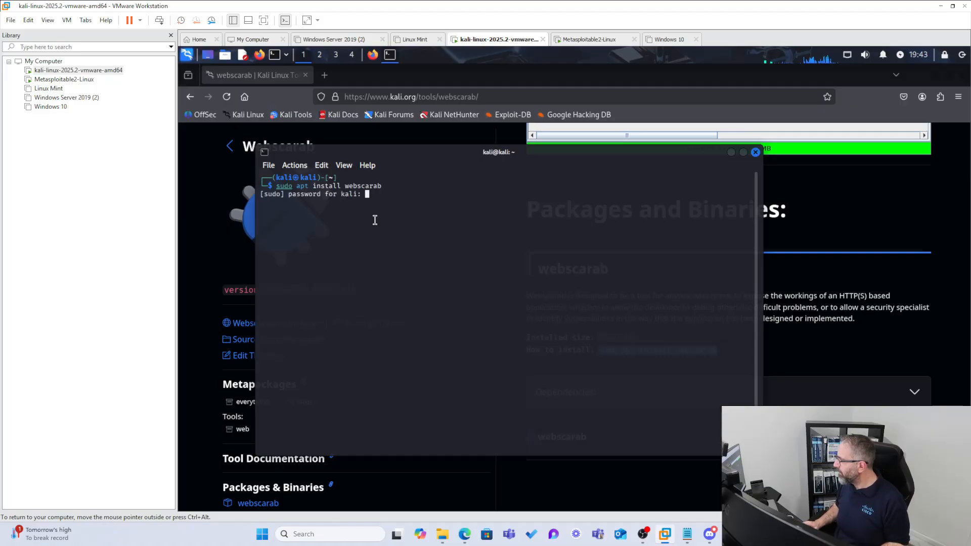
pyautogui.write('kali')
pyautogui.press('Return')
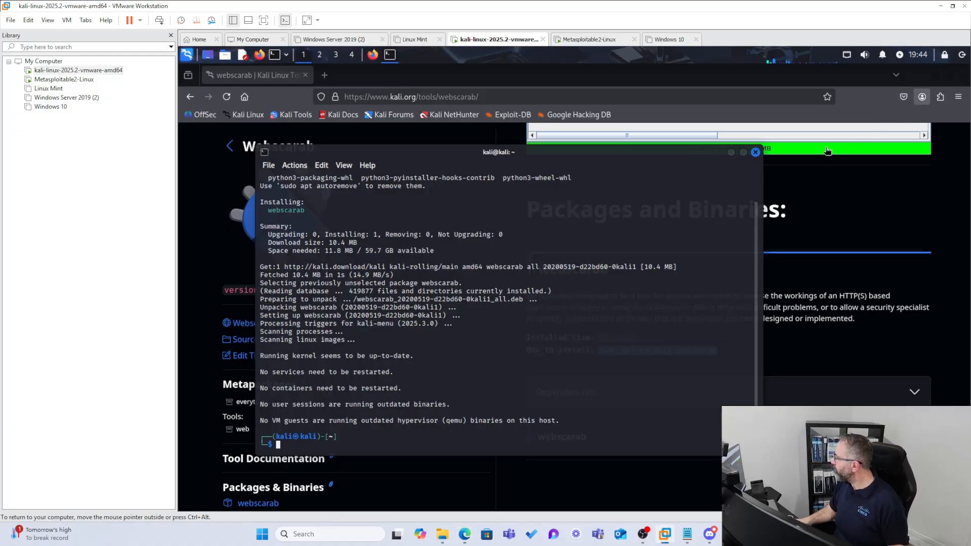
pyautogui.click(731, 153)
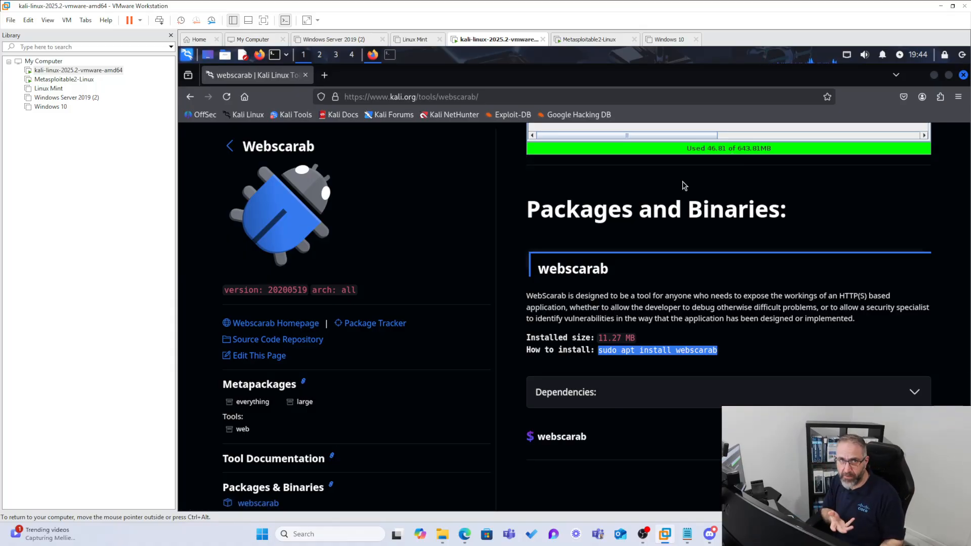
# - Find the proxy options in Firefox's settings and select Manual proxy configuration in the connection settings
pyautogui.click(958, 96)
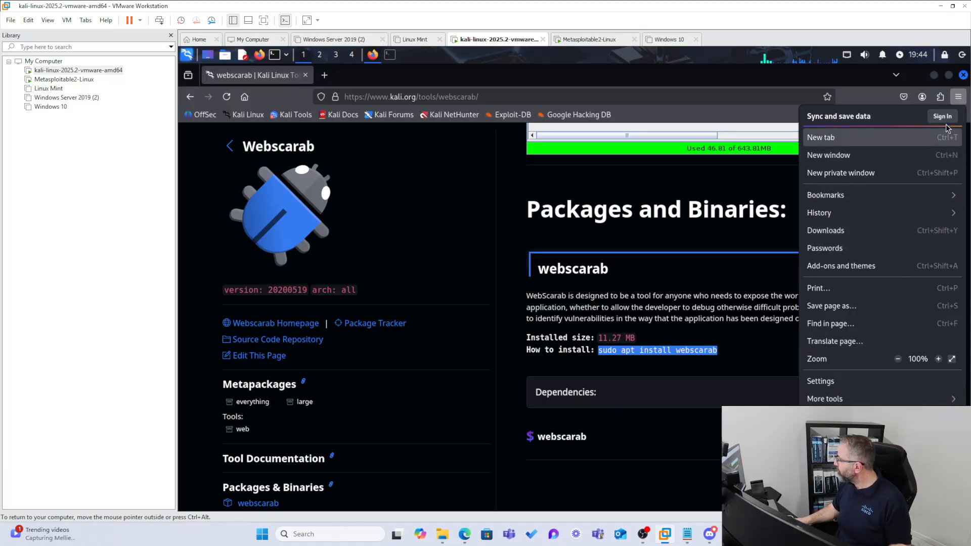
pyautogui.click(841, 387)
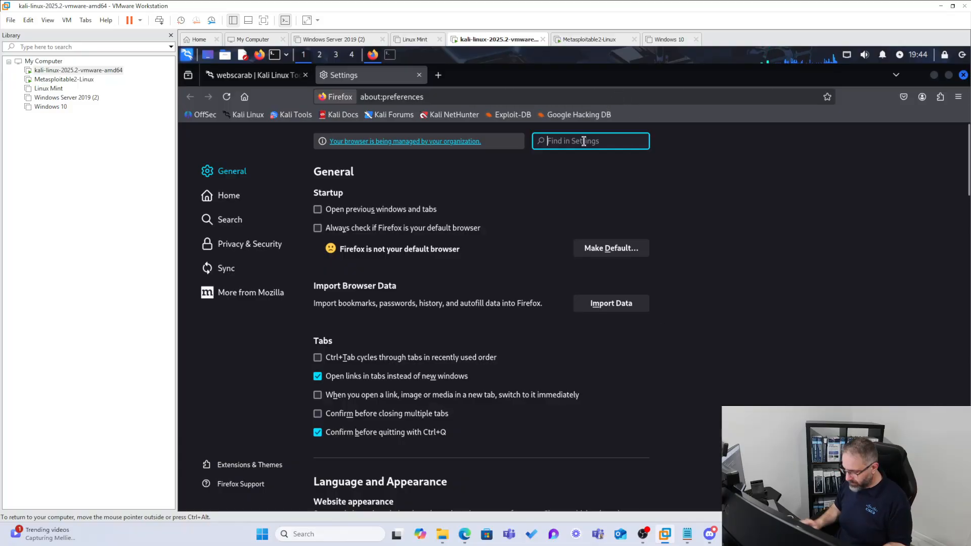
pyautogui.write('proxy')
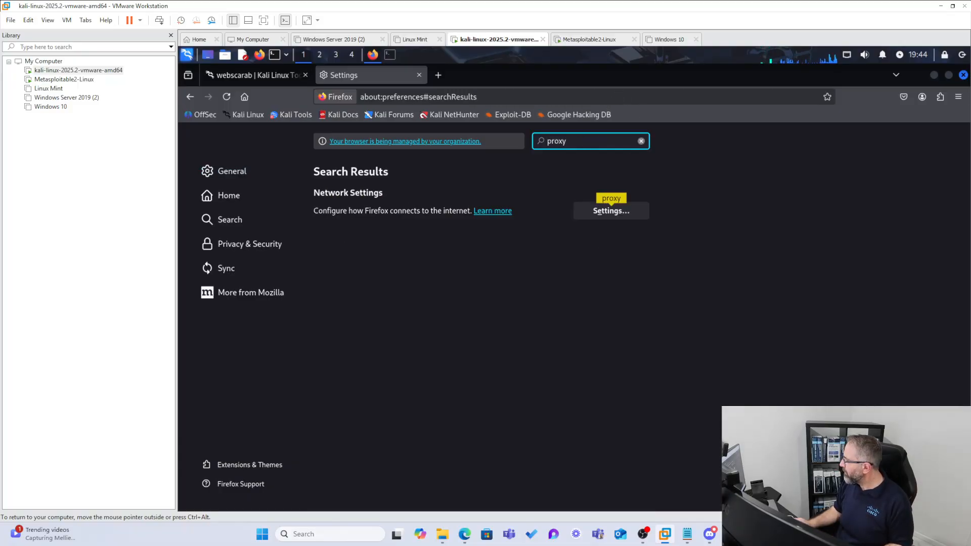
pyautogui.click(587, 210)
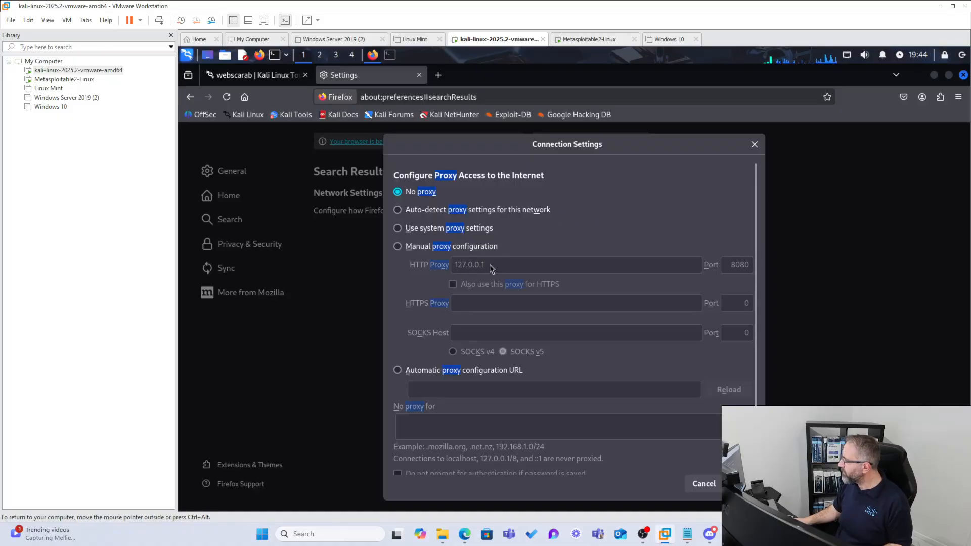
pyautogui.click(404, 249)
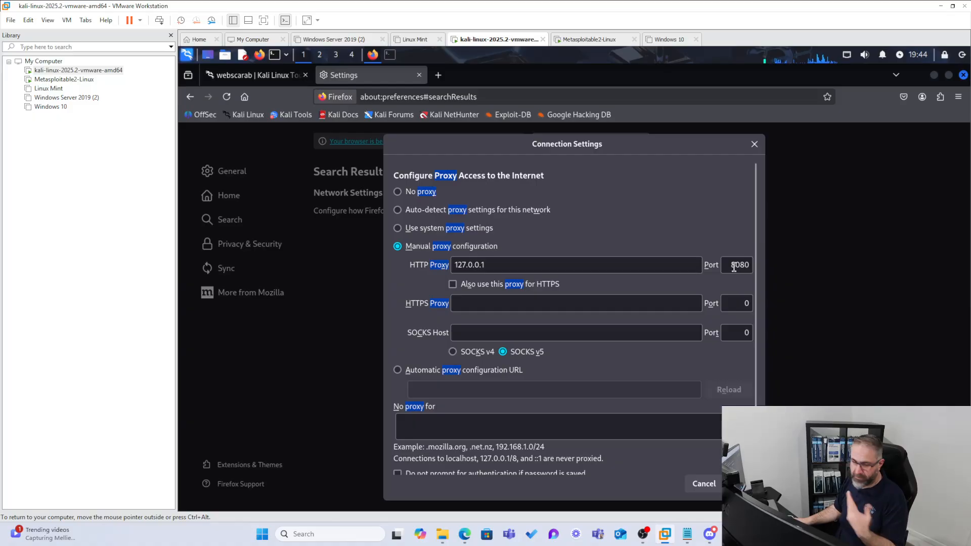
# - Set the HTTP proxy port to 8008 and save the connection settings
pyautogui.doubleClick(753, 265)
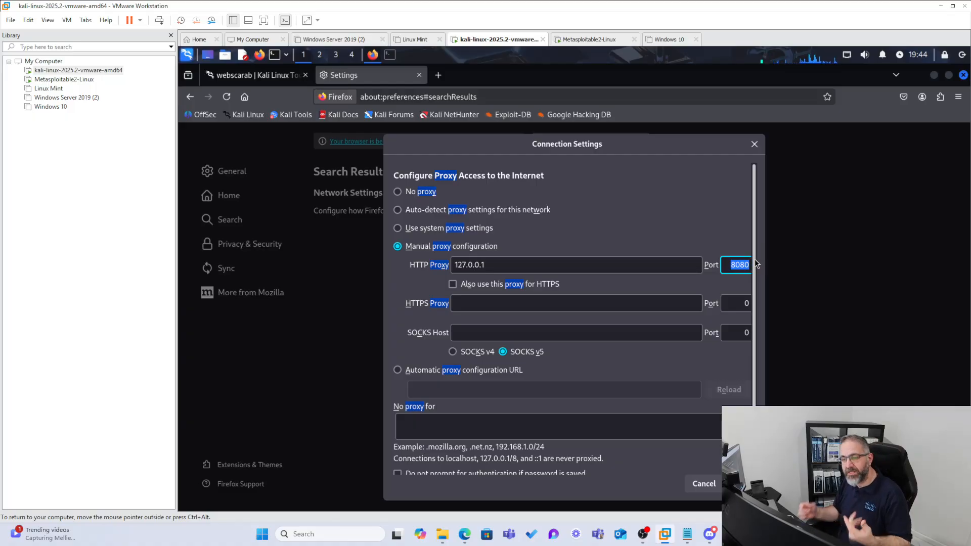
pyautogui.write('8081')
pyautogui.press('BackSpace')
pyautogui.press('BackSpace')
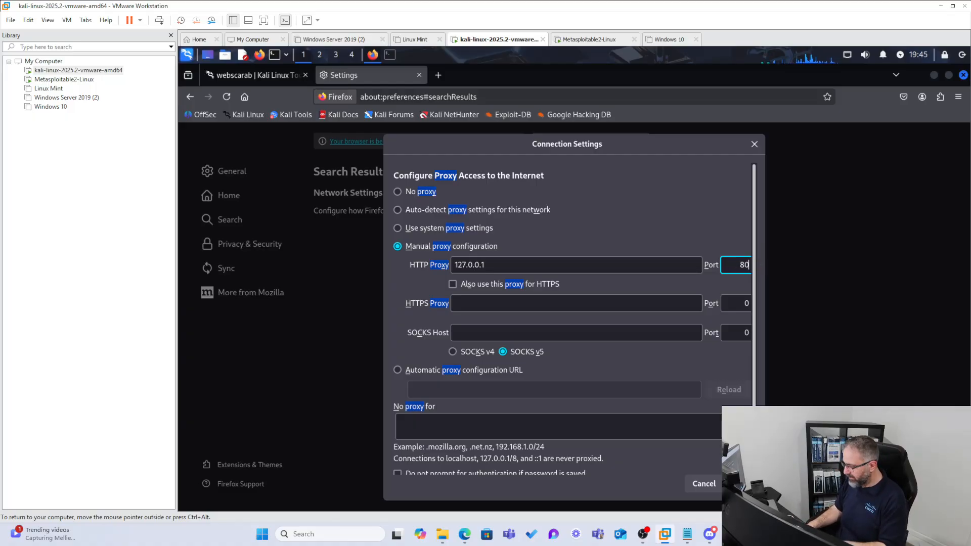
pyautogui.press('BackSpace')
pyautogui.write('1')
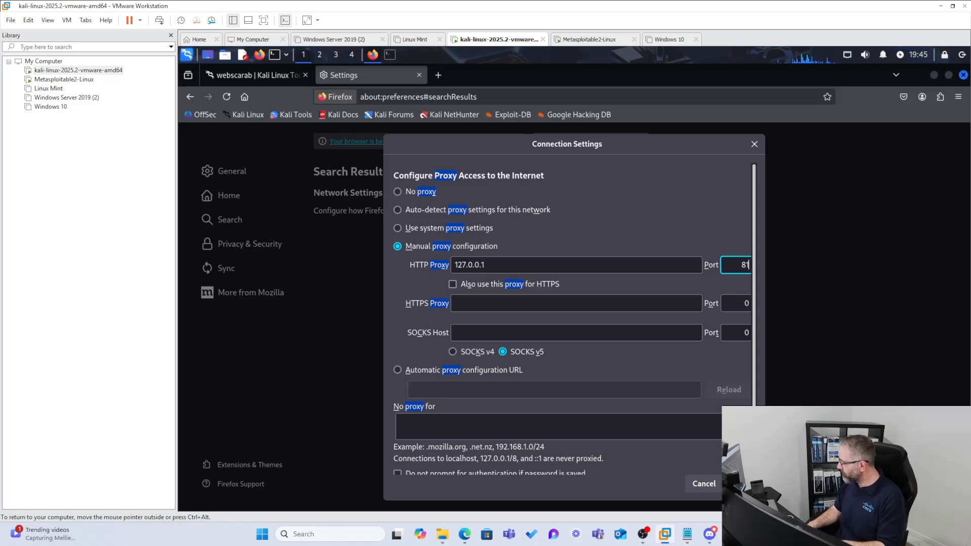
pyautogui.press('BackSpace')
pyautogui.write('008')
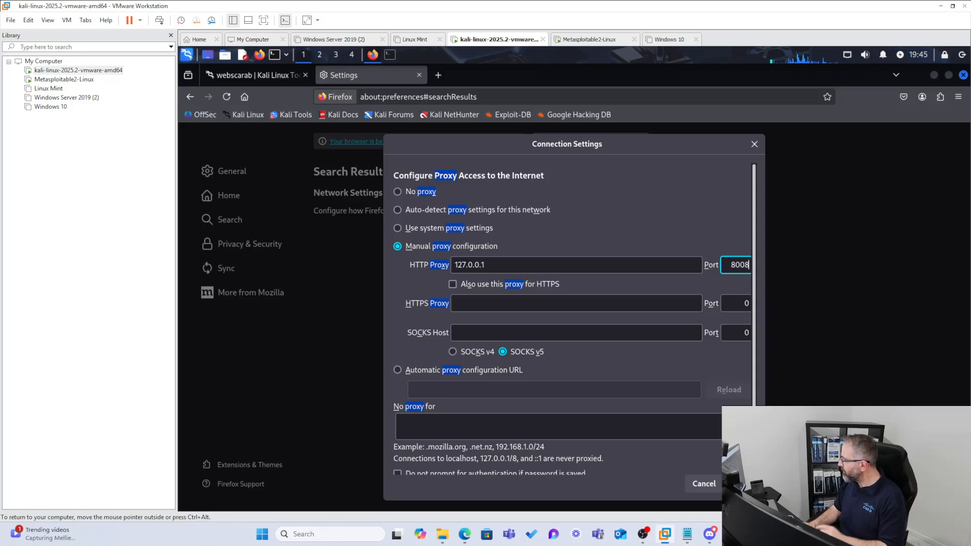
pyautogui.press('Return')
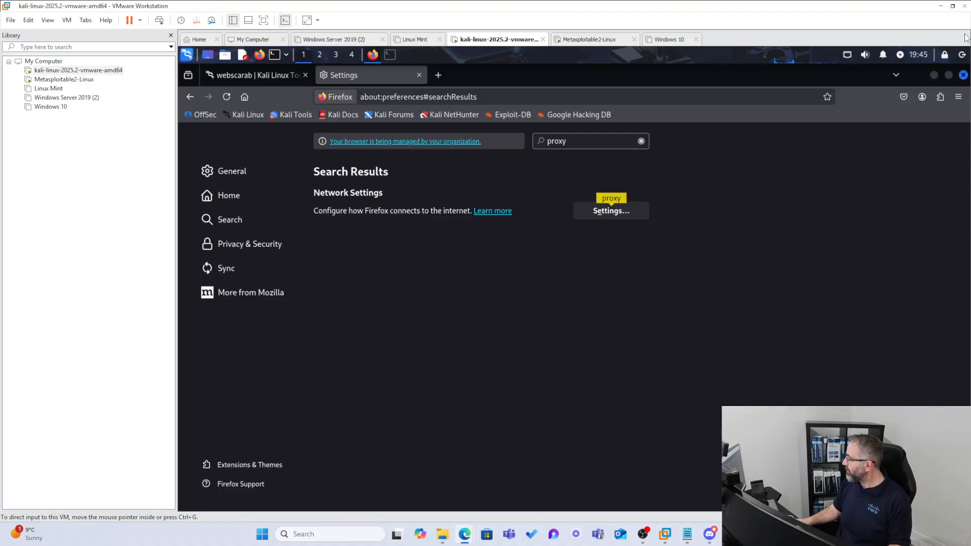
# - Close Firefox, restore the terminal window, and launch webscarab from the installed applications by searching for "web"
pyautogui.click(962, 76)
pyautogui.click(374, 57)
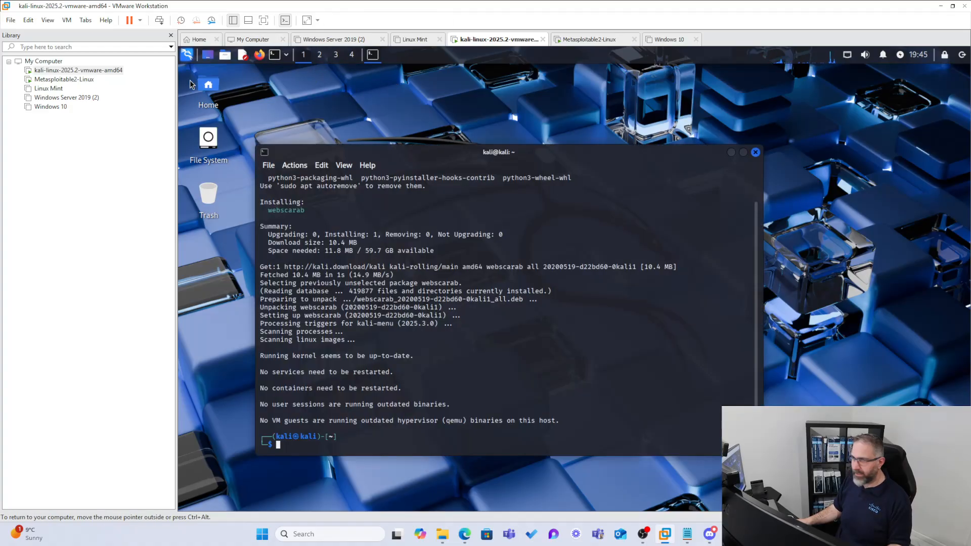
pyautogui.click(186, 55)
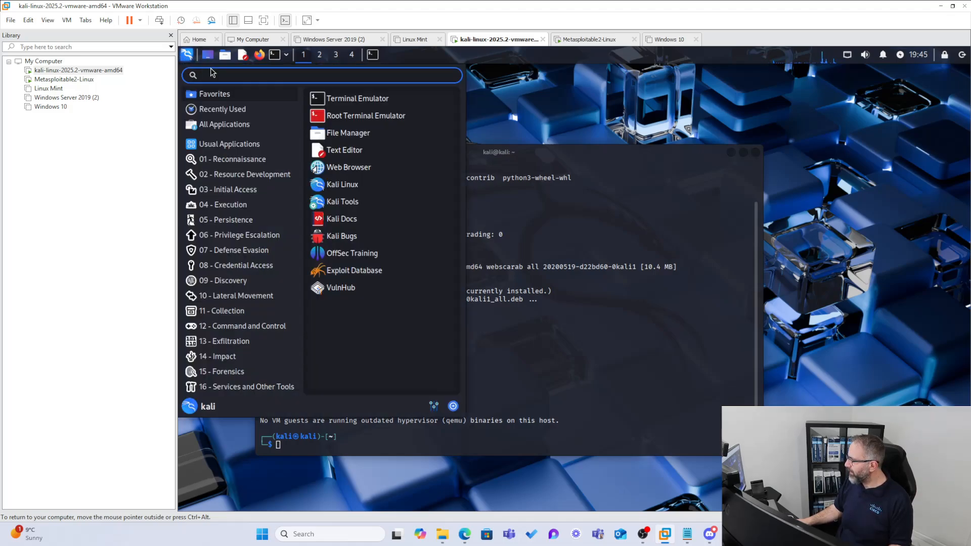
pyautogui.write('web')
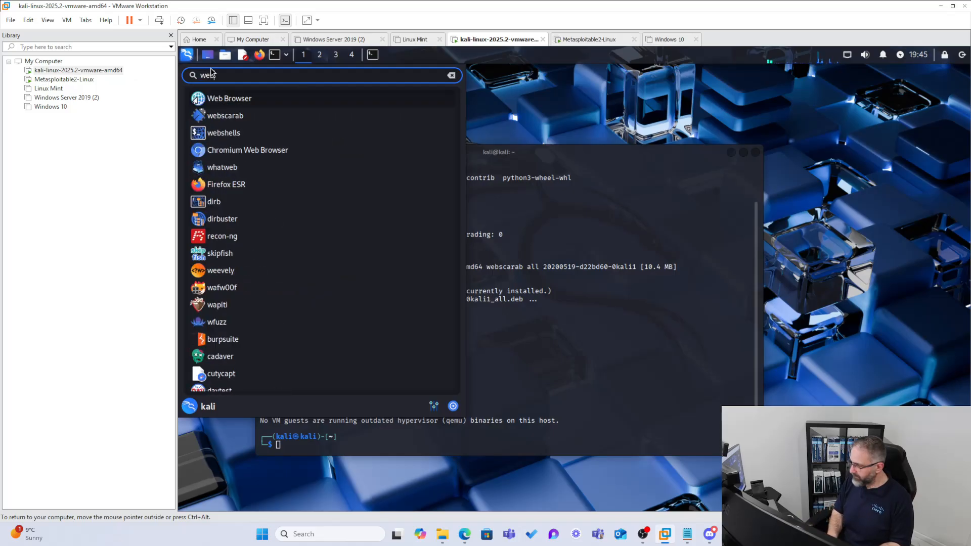
pyautogui.click(228, 121)
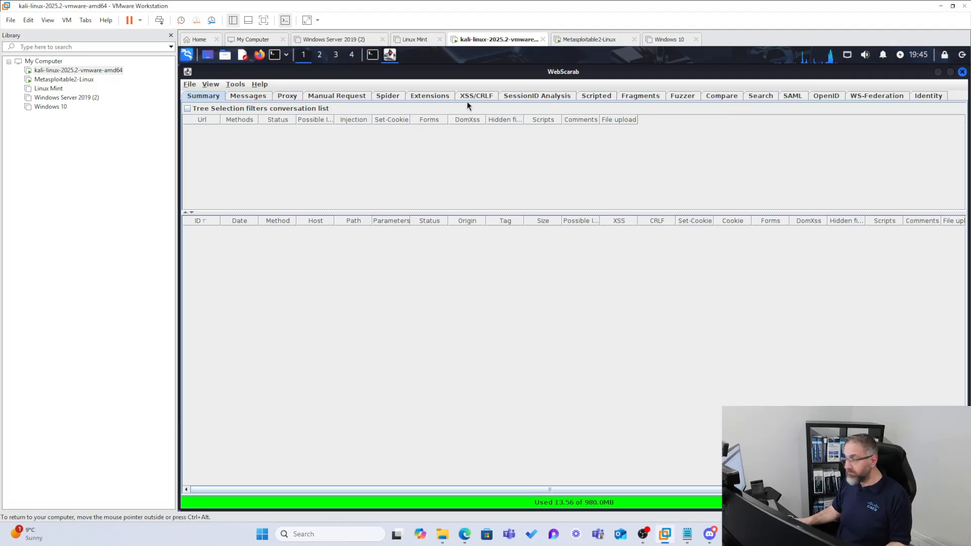
# - Check the address and port of WebScarab's proxy listener, and return to the conversation summary
pyautogui.click(244, 97)
pyautogui.click(289, 96)
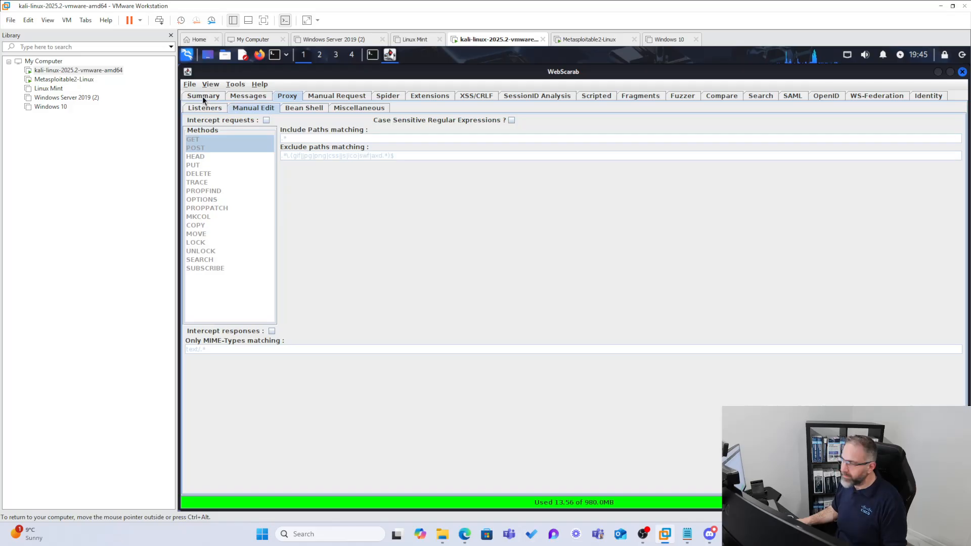
pyautogui.click(203, 111)
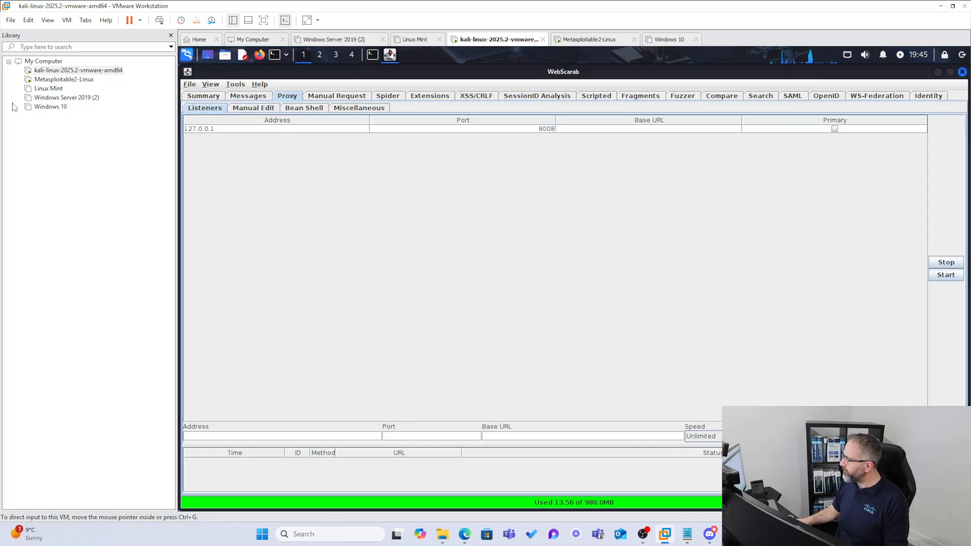
pyautogui.click(201, 94)
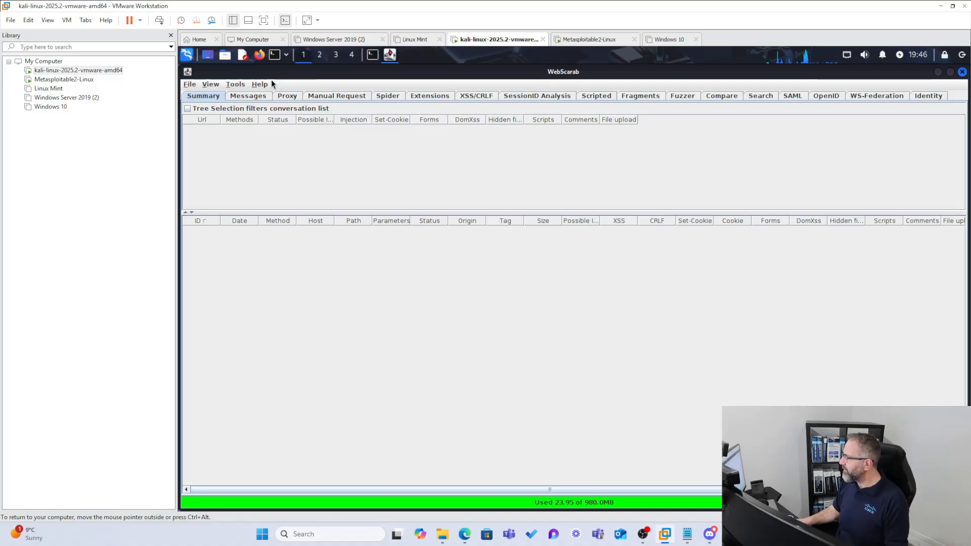
# - Reopen Firefox and load the Metasploitable2 home page at 192.168.1.90
pyautogui.click(260, 55)
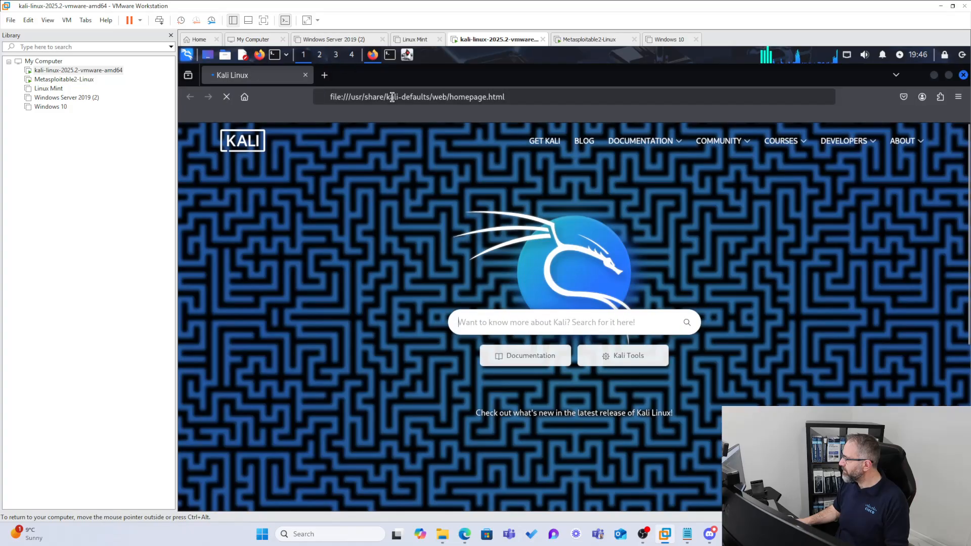
pyautogui.click(393, 94)
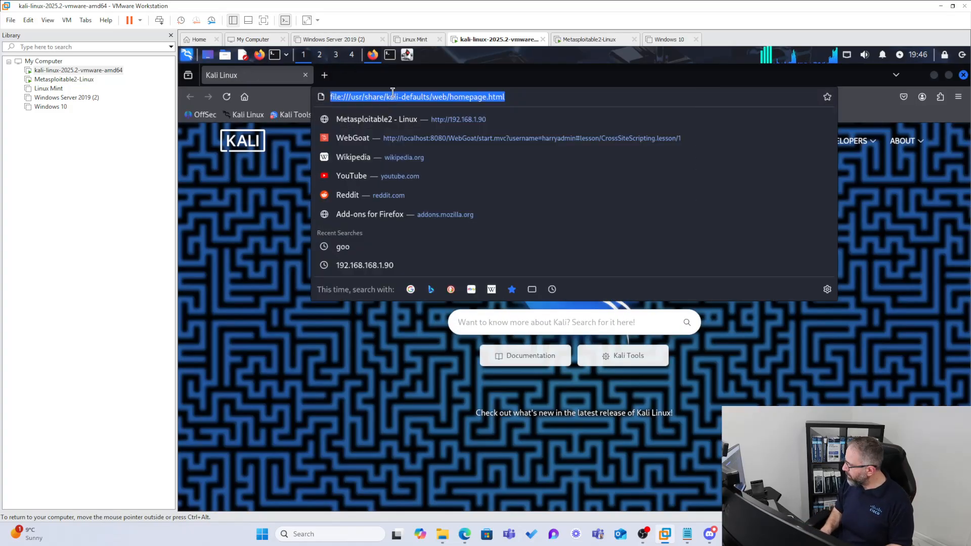
pyautogui.click(416, 121)
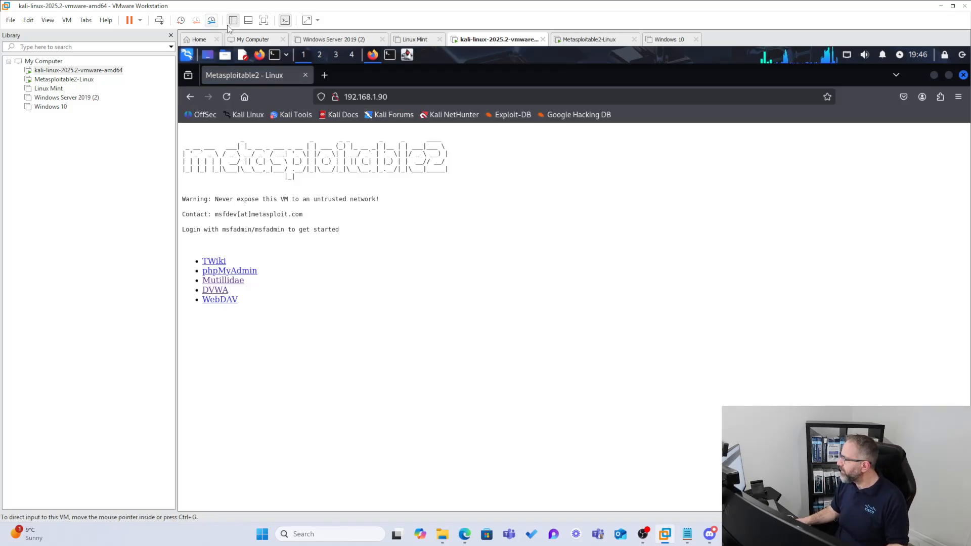
pyautogui.click(407, 55)
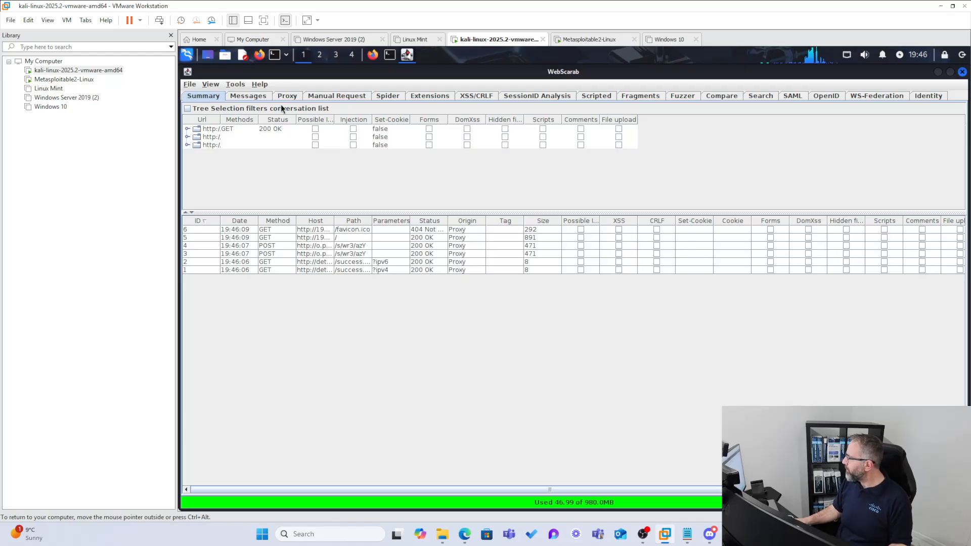
pyautogui.click(388, 96)
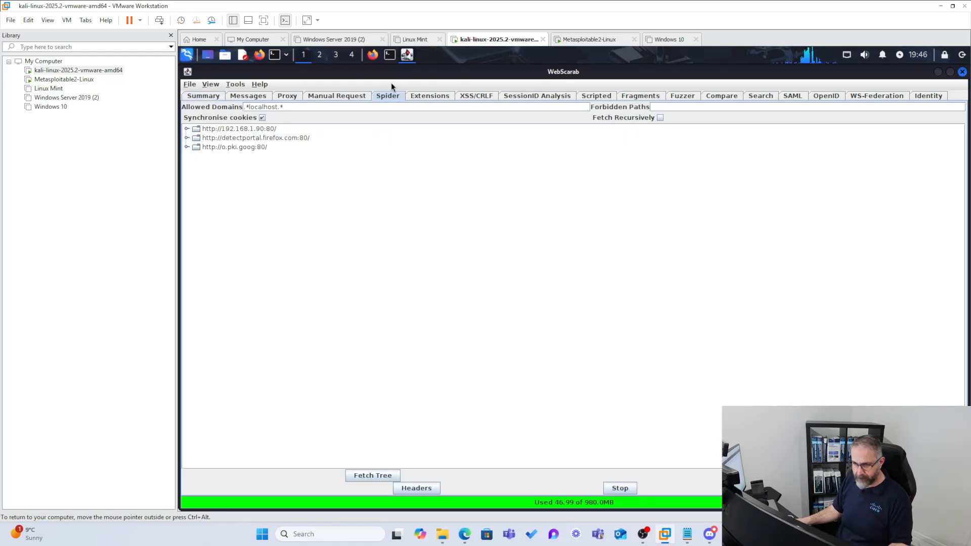
pyautogui.click(242, 129)
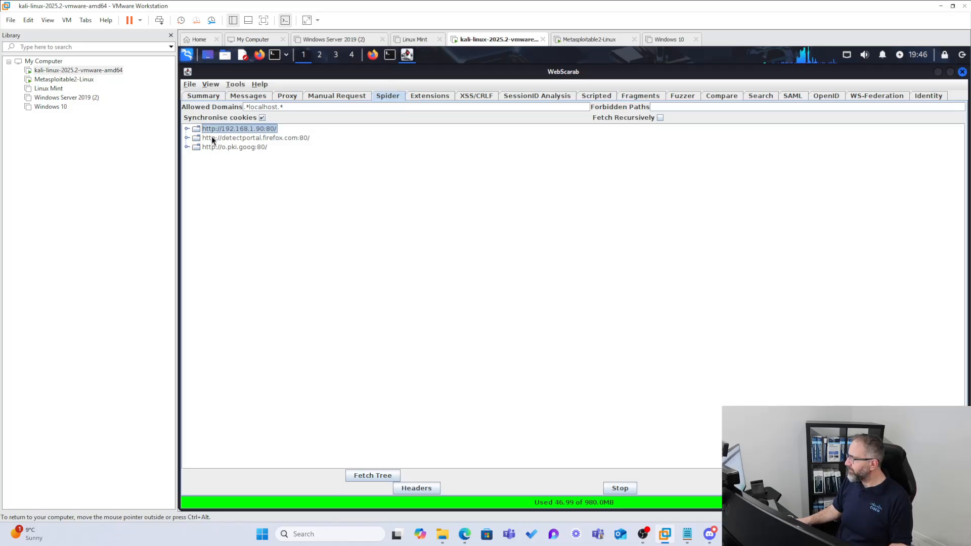
pyautogui.click(240, 139)
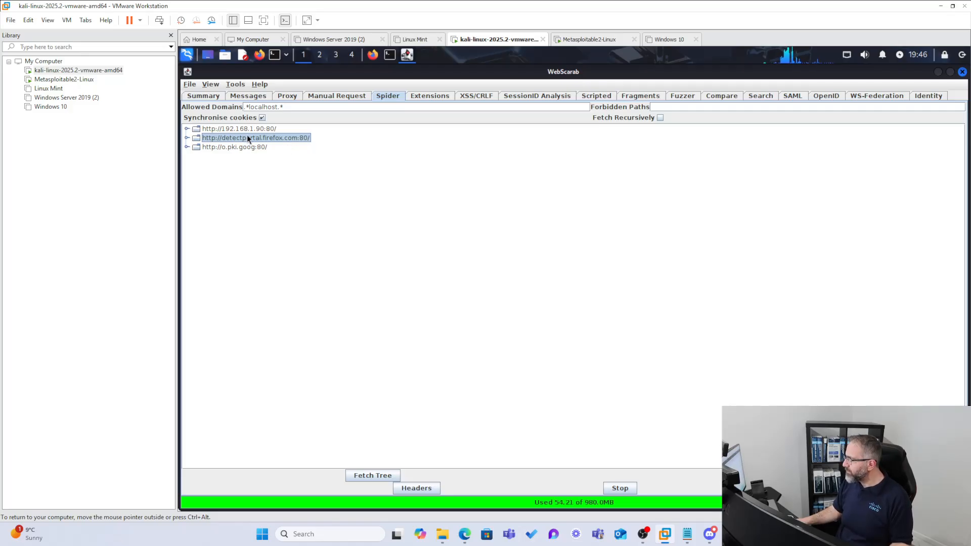
pyautogui.click(205, 129)
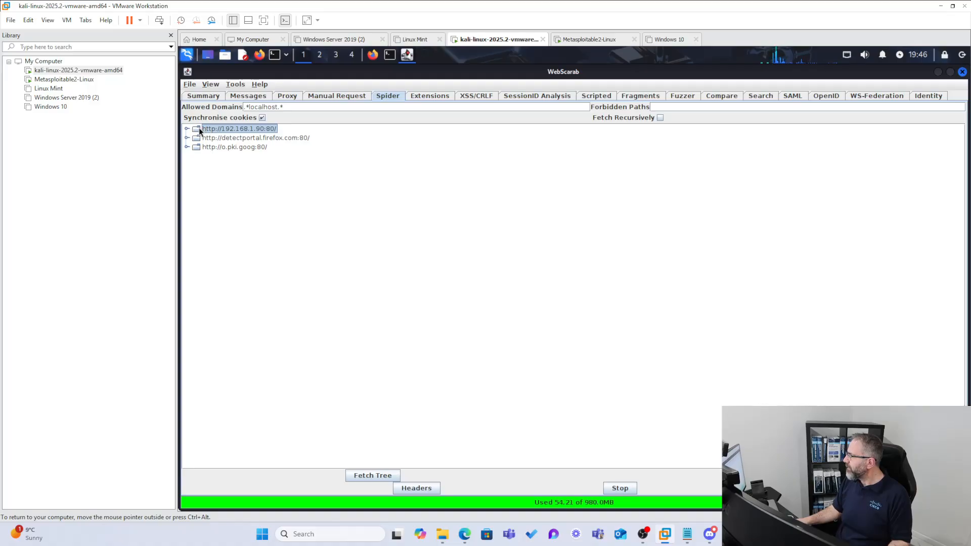
pyautogui.doubleClick(199, 127)
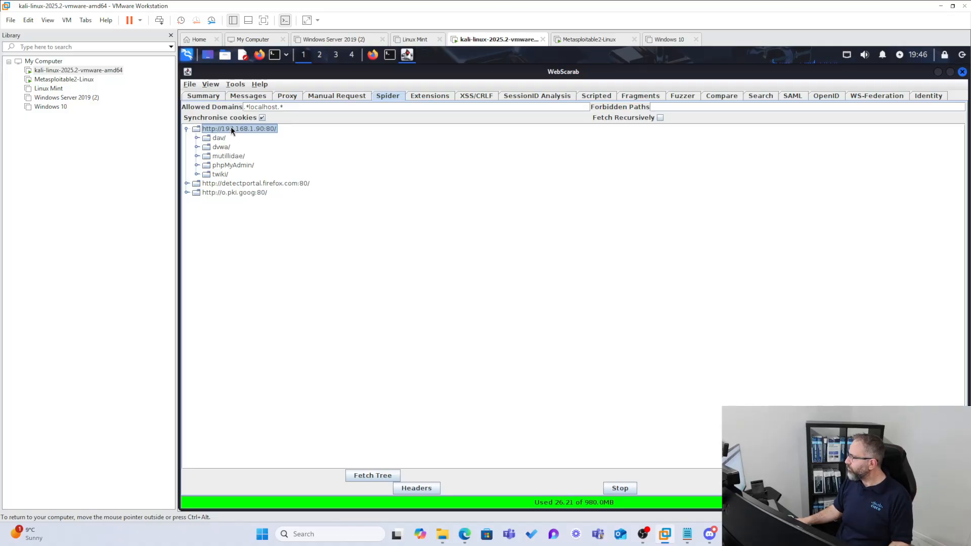
pyautogui.hotkey('ctrl', 'alt')
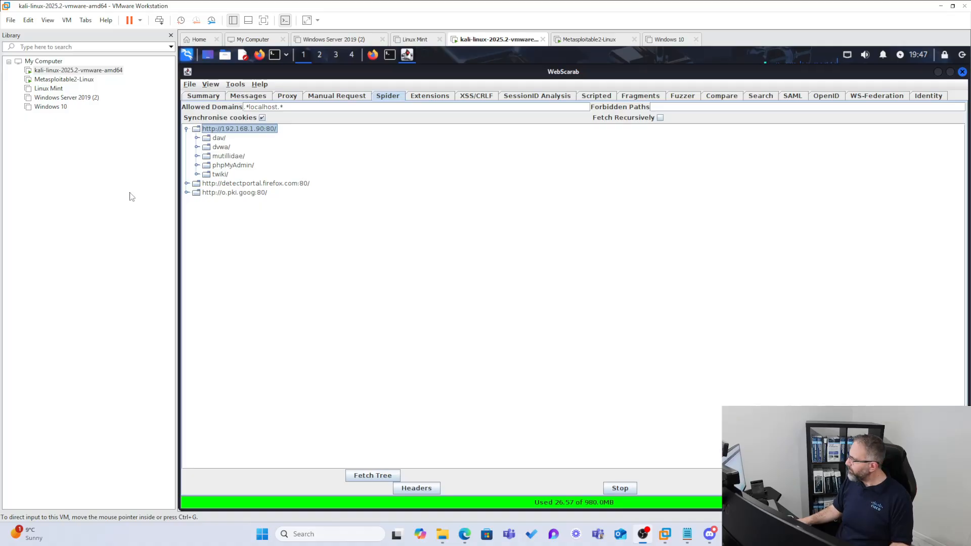
# - Return to Firefox, open the DVWA login page and sign in as admin with the account password, without saving the login
pyautogui.click(374, 54)
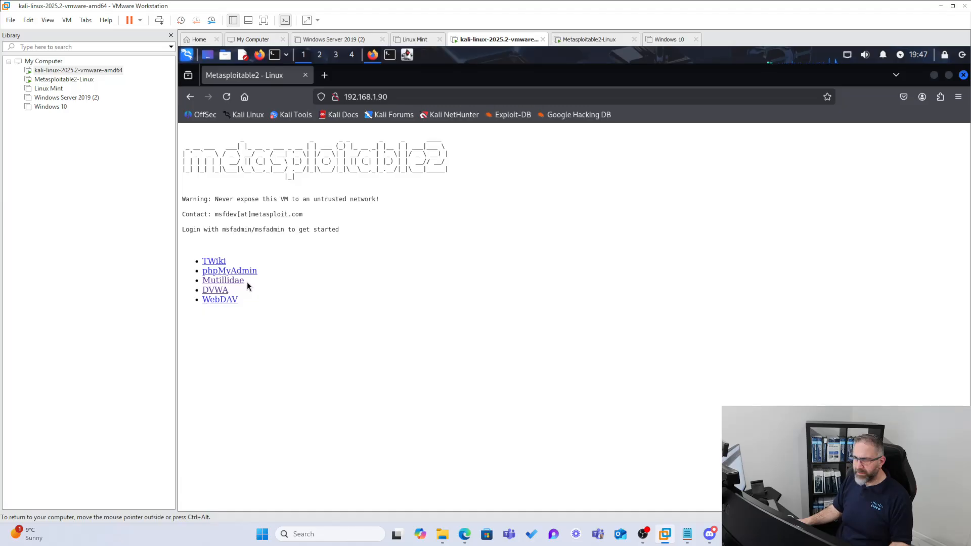
pyautogui.click(224, 292)
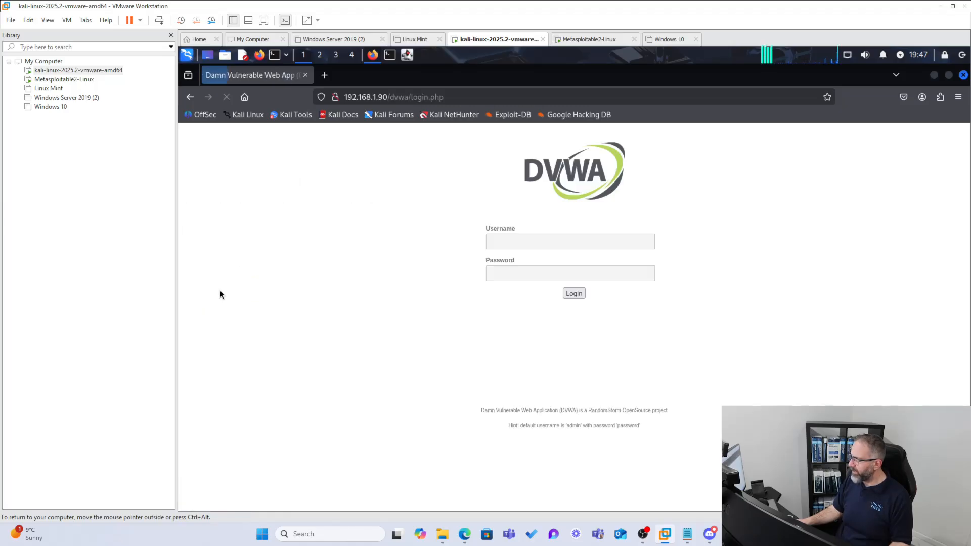
pyautogui.click(552, 240)
pyautogui.write('admin')
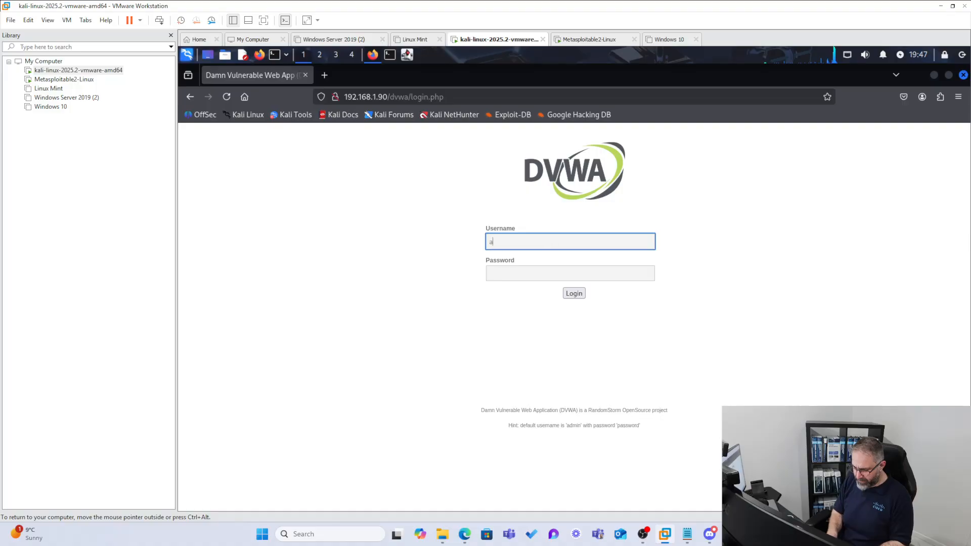
pyautogui.click(559, 278)
pyautogui.write('password')
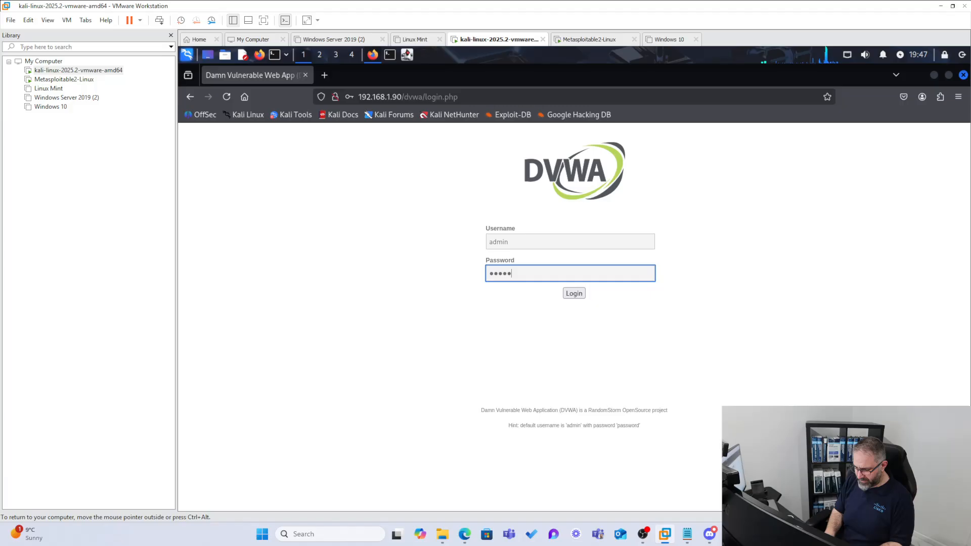
pyautogui.click(572, 292)
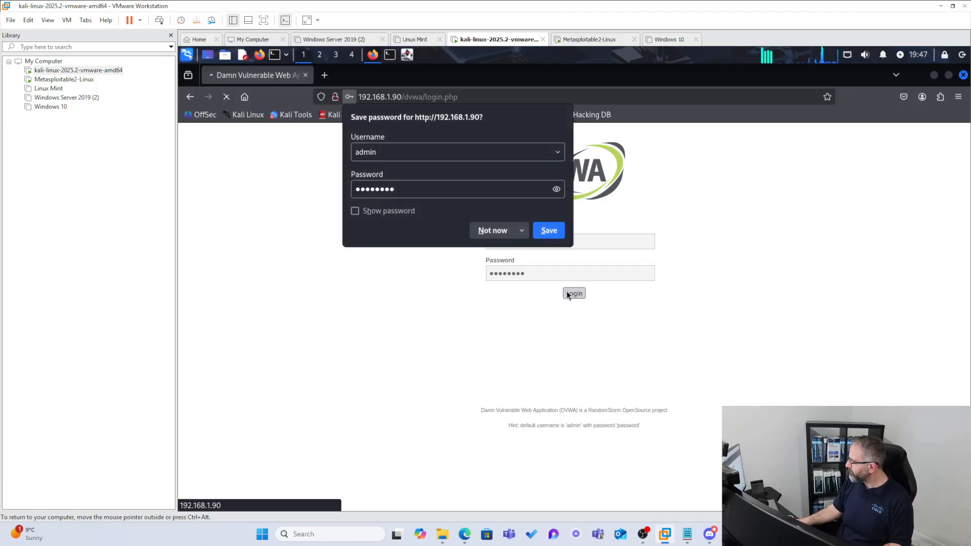
pyautogui.click(492, 231)
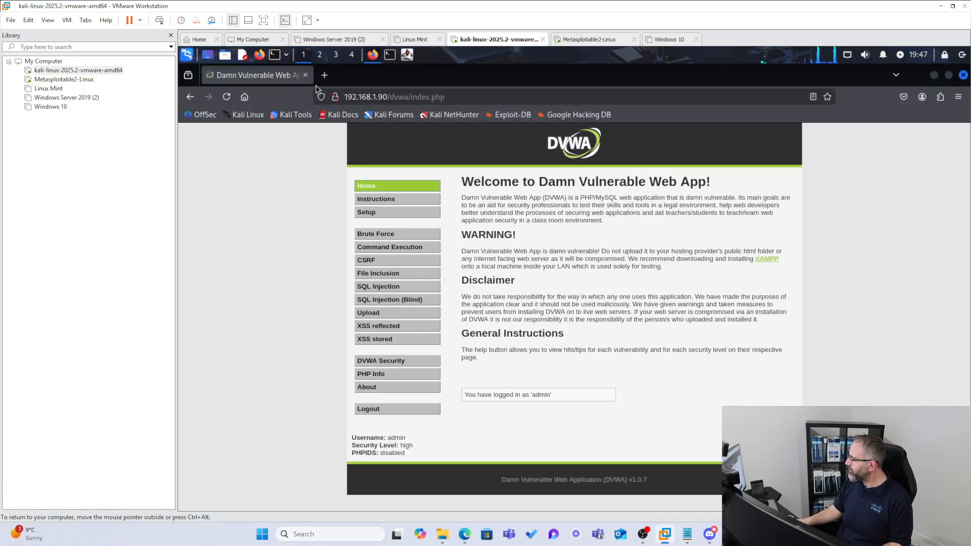
# - Switch back to WebScarab and expand the site's dvwa/ folder in the Spider tree to examine its pages
pyautogui.click(405, 55)
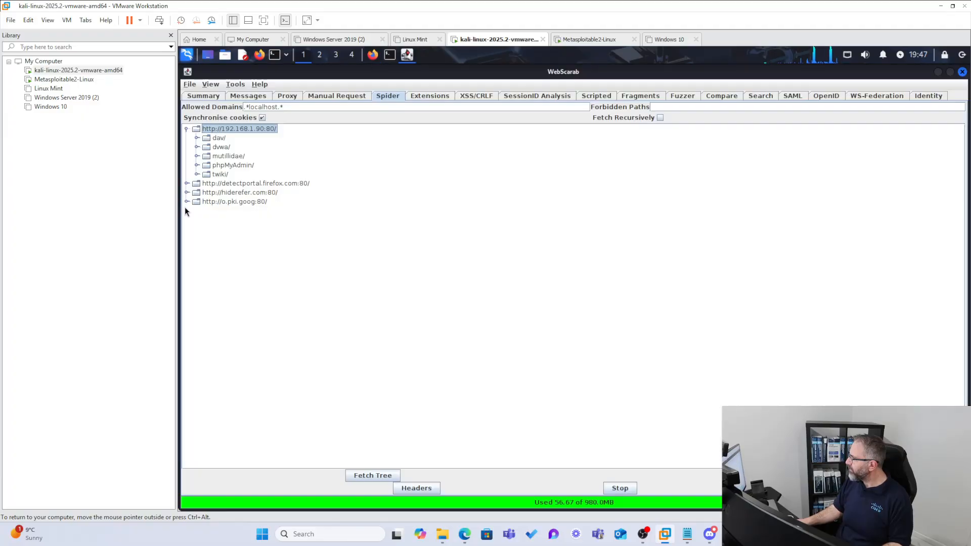
pyautogui.doubleClick(206, 147)
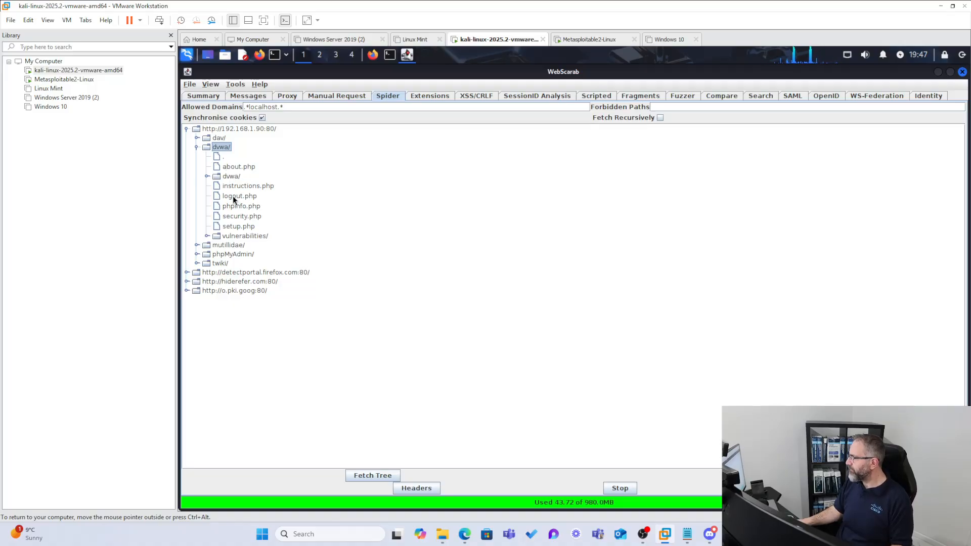
pyautogui.click(217, 169)
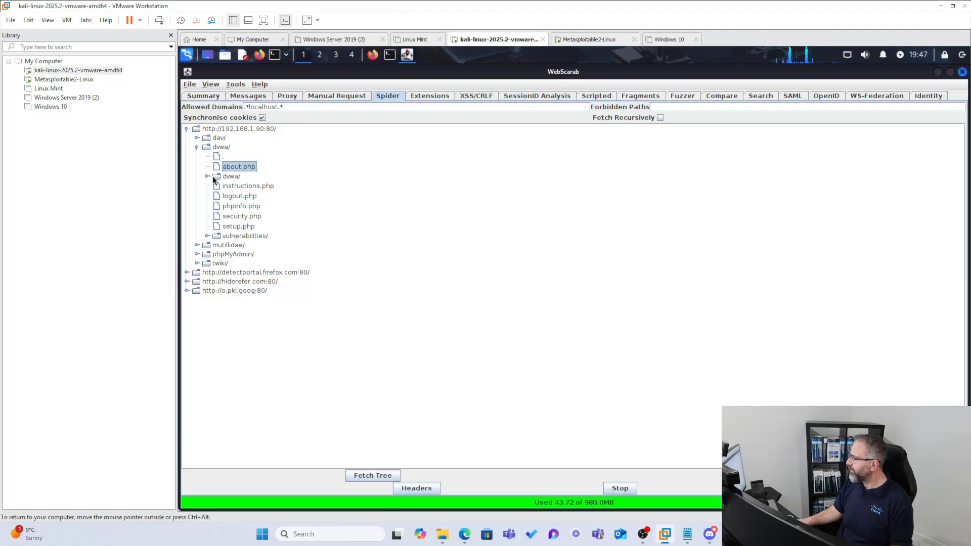
pyautogui.click(216, 176)
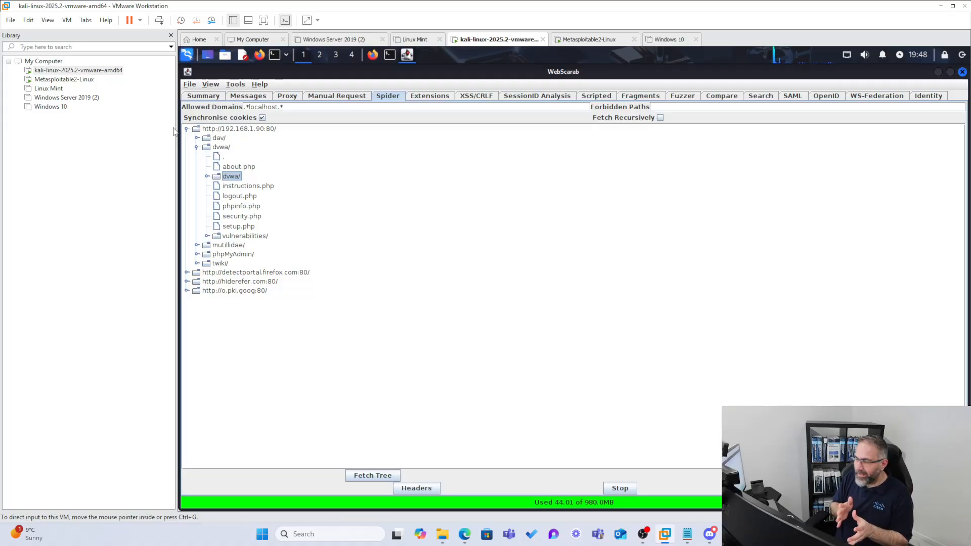
# - Expand the nested dvwa/ folder with its images/ and js/ subfolders, leaving the nested folder open
pyautogui.doubleClick(216, 175)
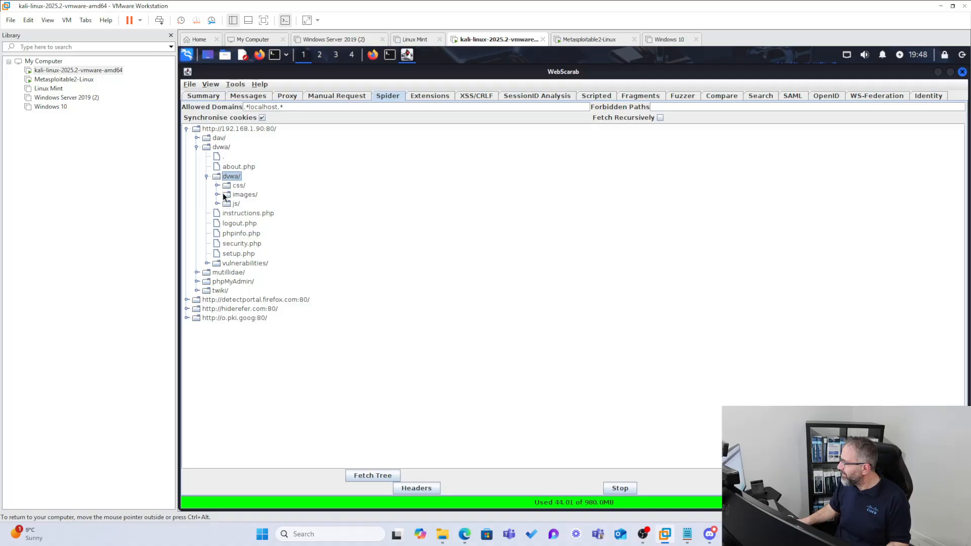
pyautogui.doubleClick(223, 194)
pyautogui.doubleClick(226, 215)
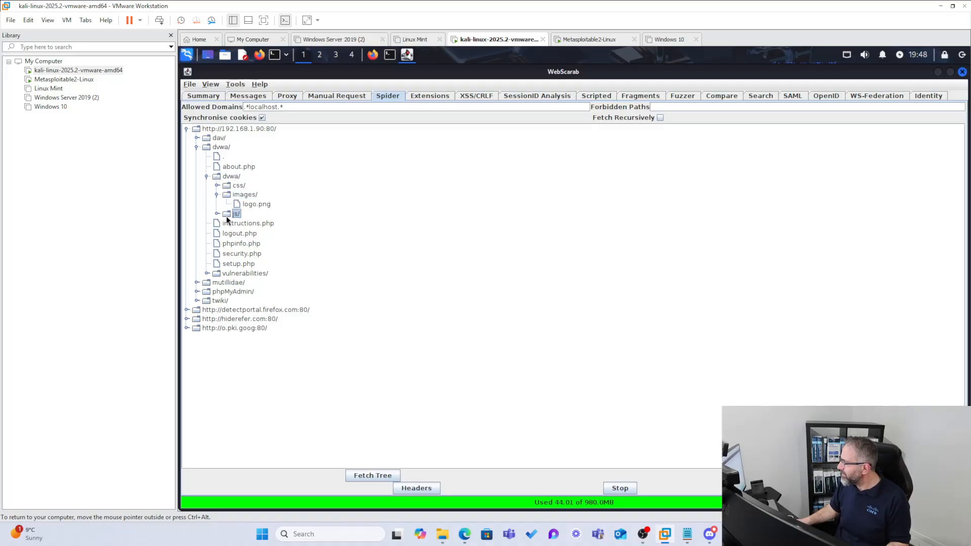
pyautogui.doubleClick(220, 175)
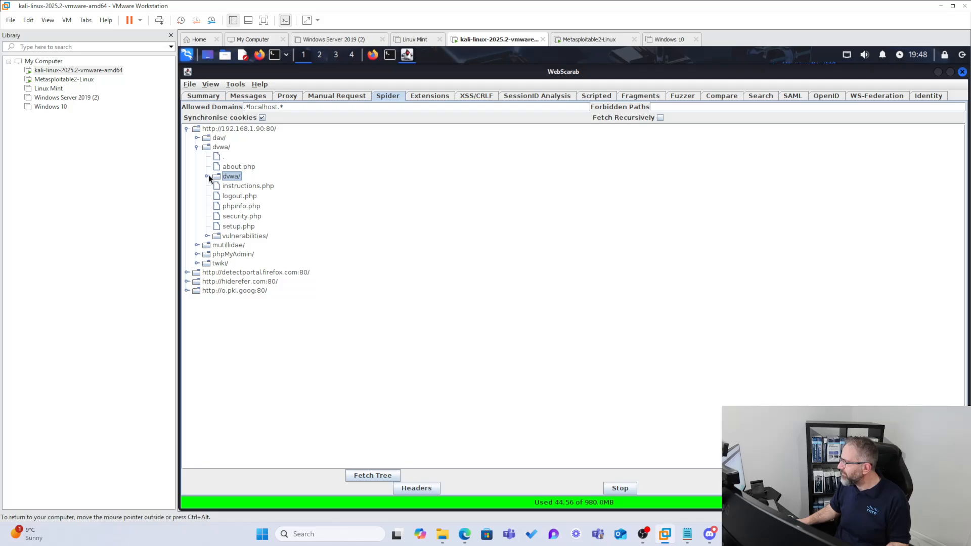
pyautogui.click(208, 175)
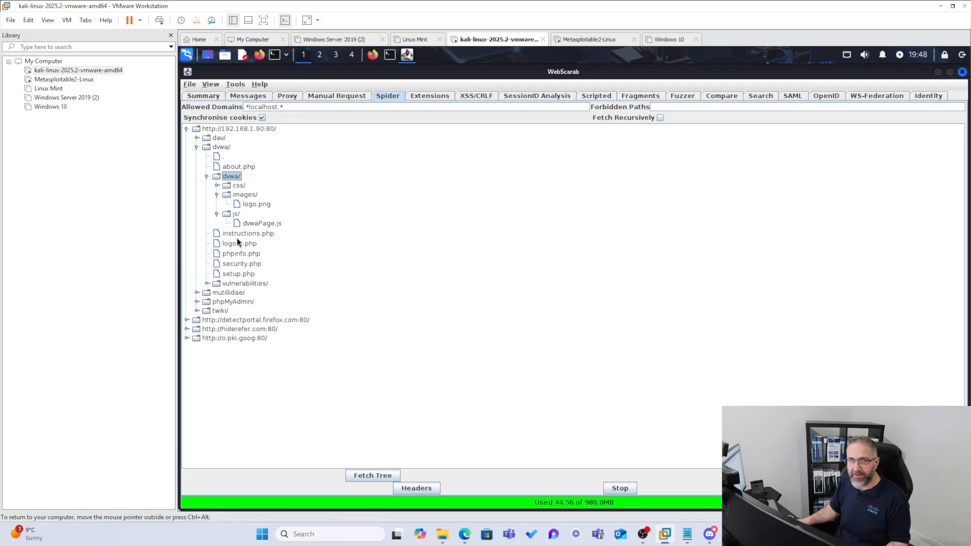